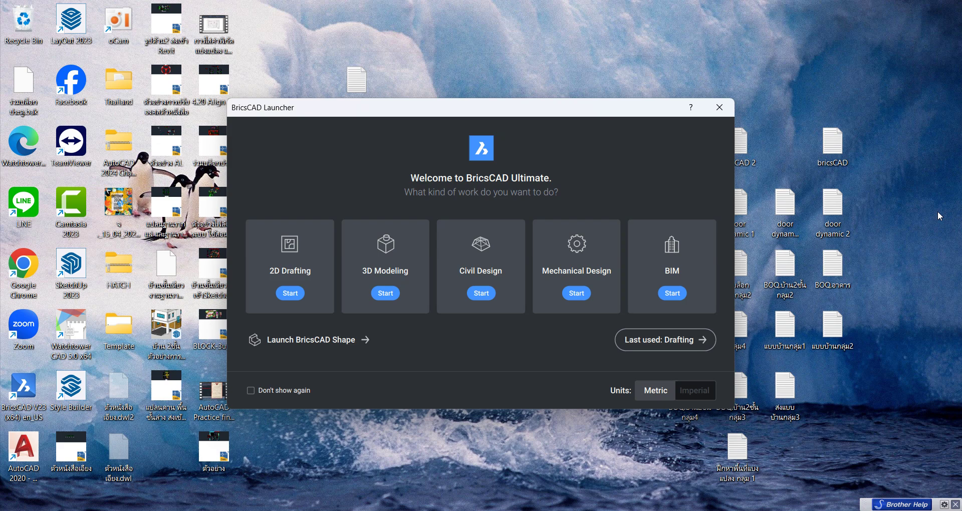
Start BricsCAD in the 2D Drafting workspace and show its new-drawing template choices
left_click(303, 267)
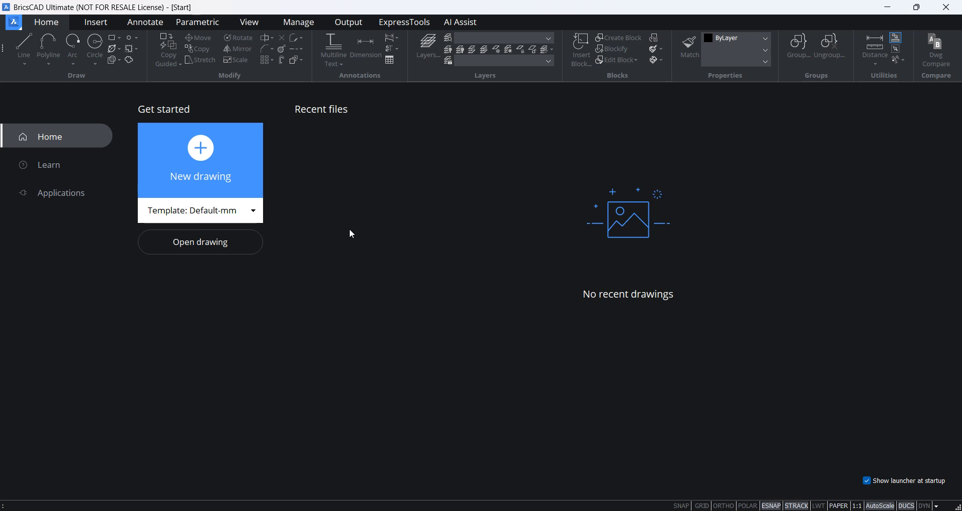
left_click(254, 213)
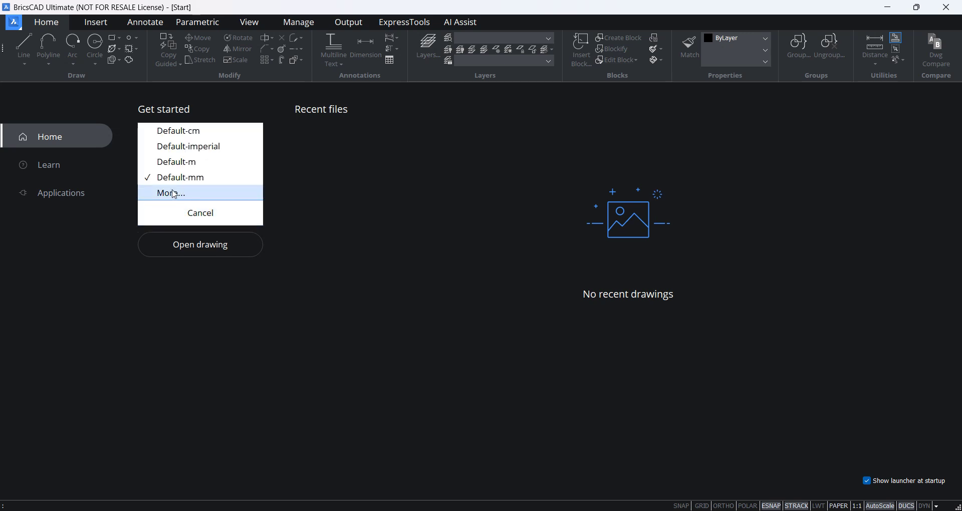
left_click(169, 194)
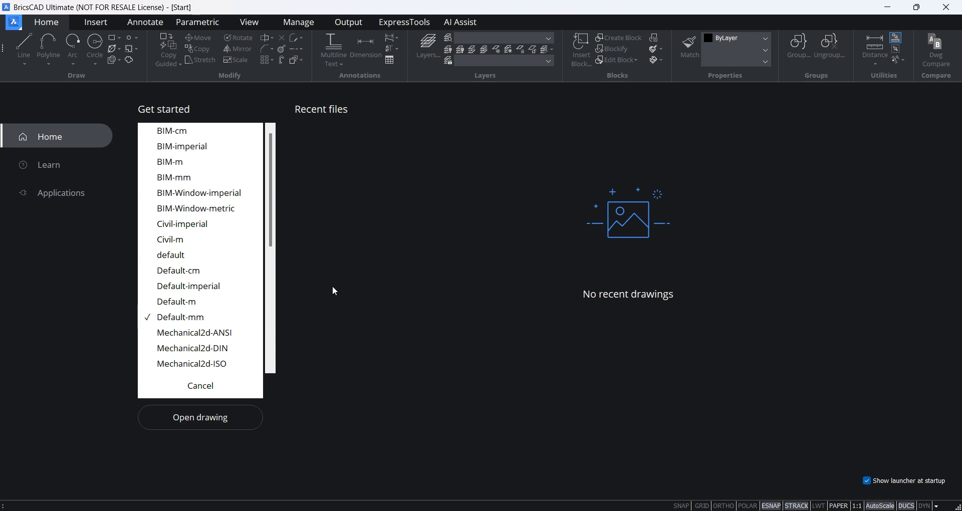
left_click(208, 387)
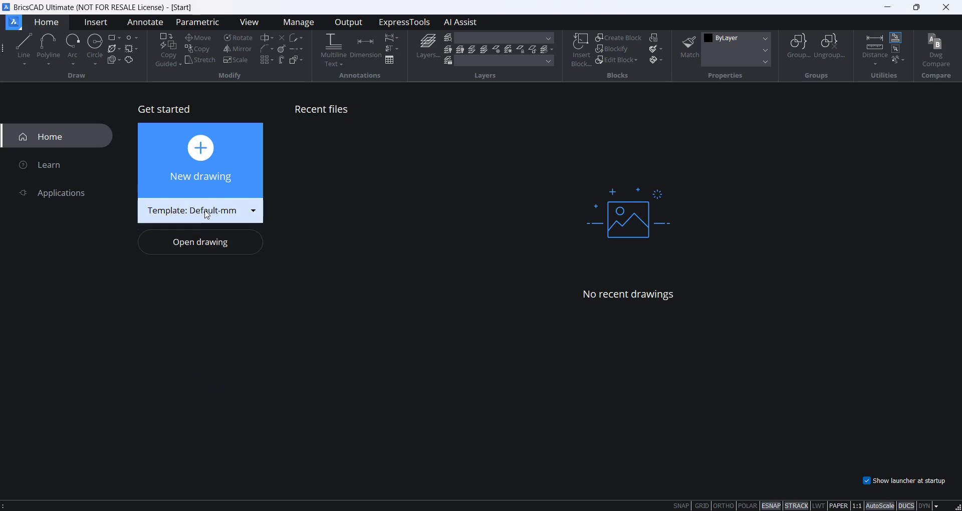
left_click(201, 150)
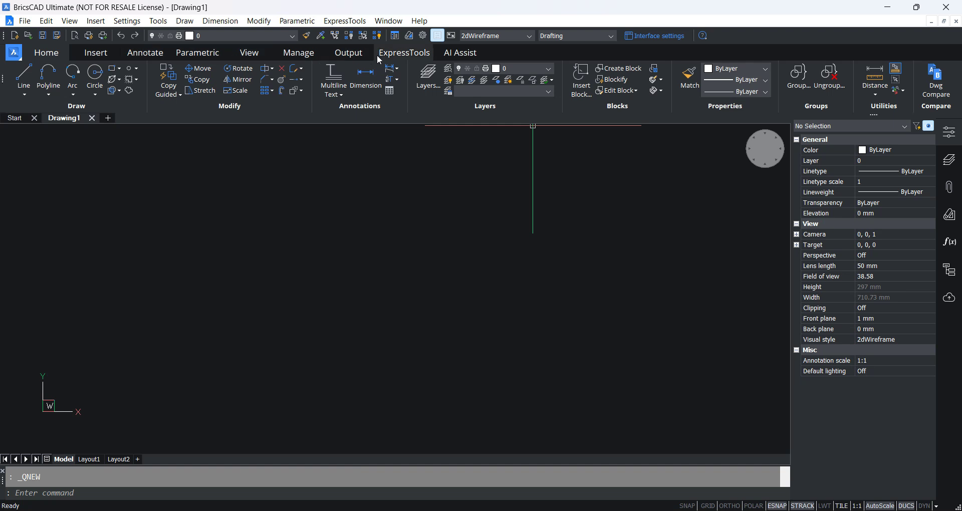
left_click(96, 53)
left_click(147, 55)
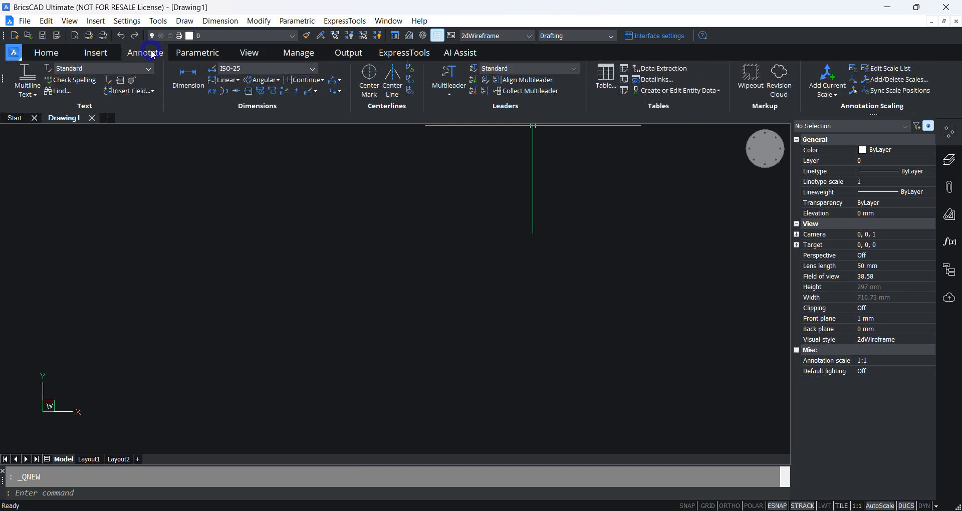
left_click(200, 53)
left_click(96, 54)
left_click(48, 56)
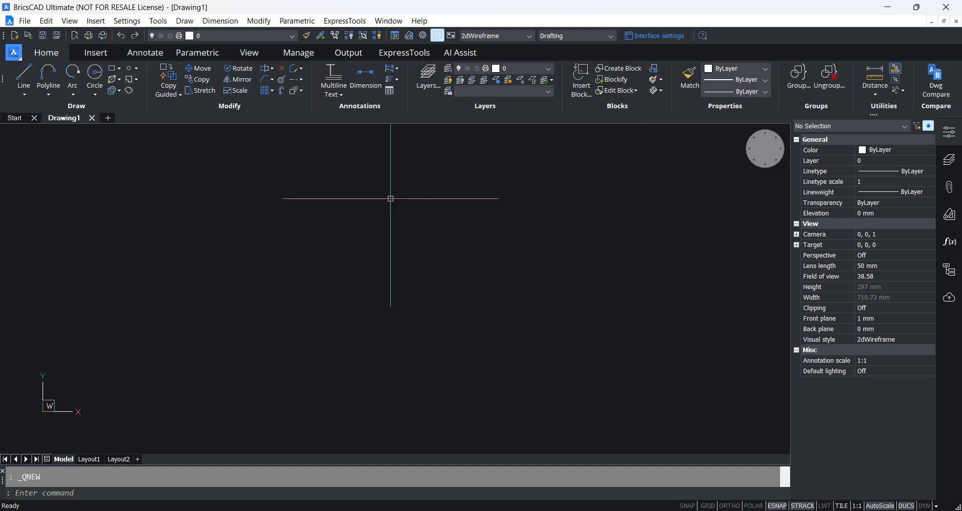
left_click(95, 54)
left_click(147, 58)
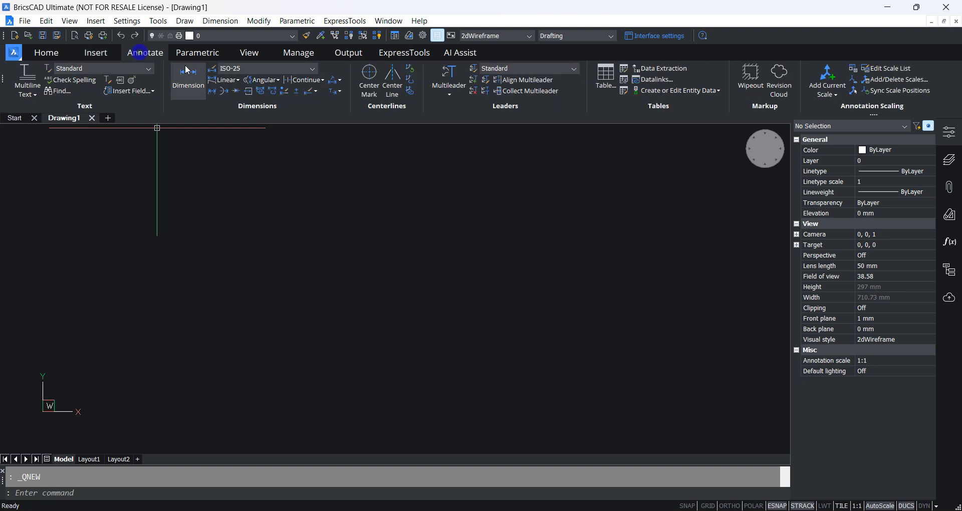
left_click(46, 53)
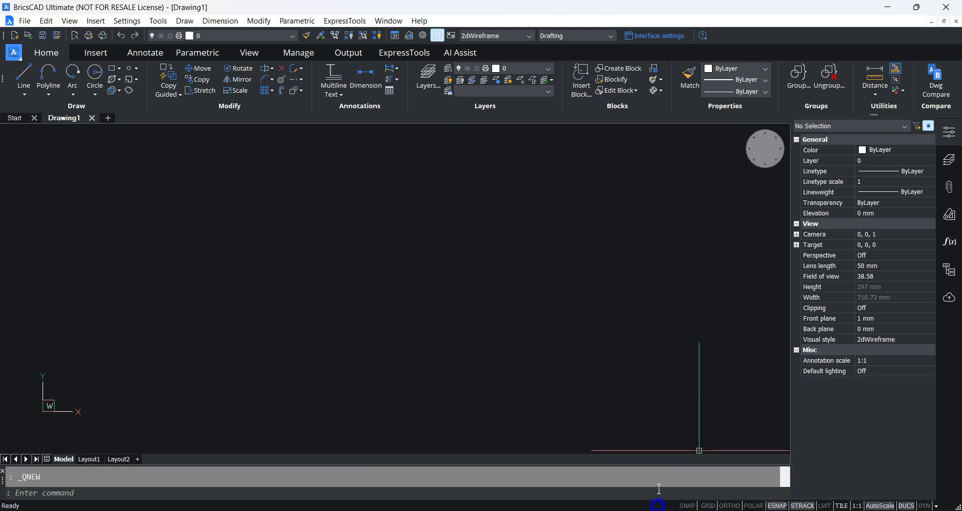
left_click(709, 506)
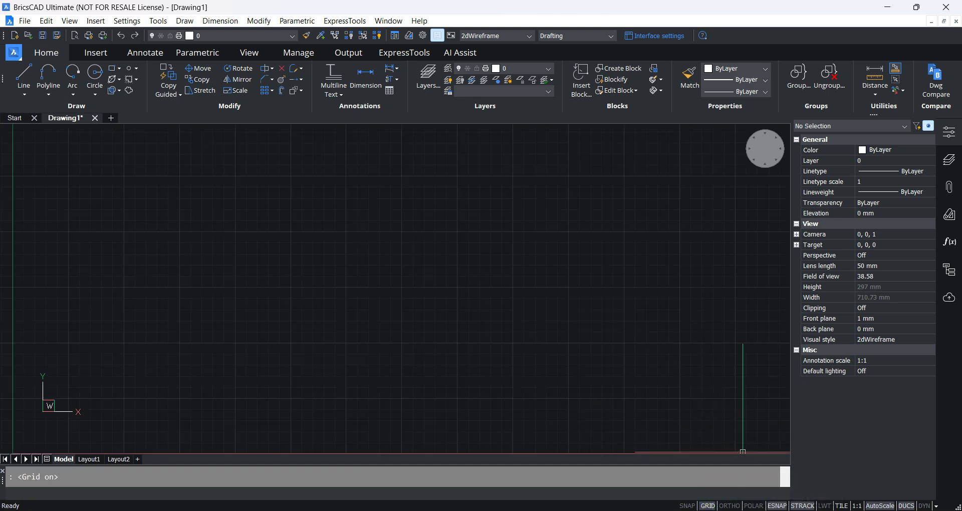
Turn on polar tracking, then switch Drawing1 to the Layout1 paper-space sheet
left_click(753, 506)
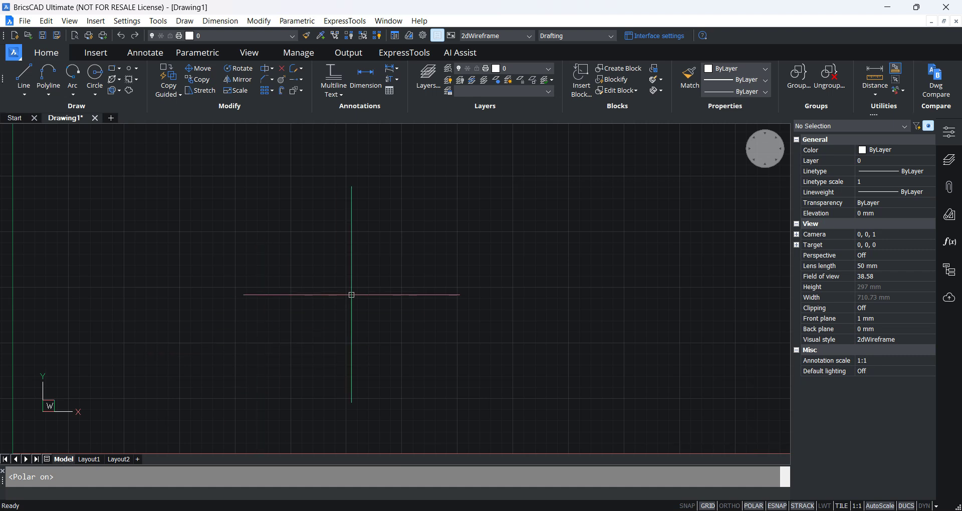
left_click(91, 459)
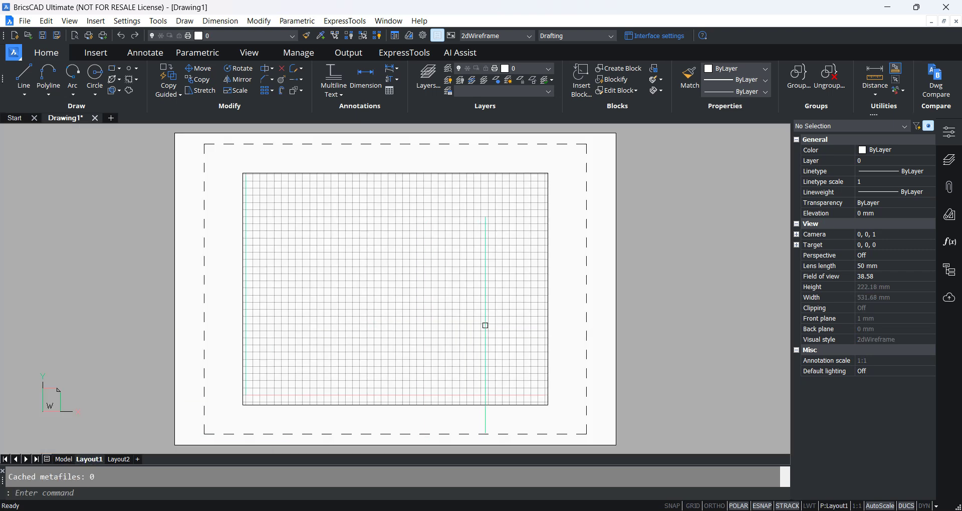
left_click(64, 459)
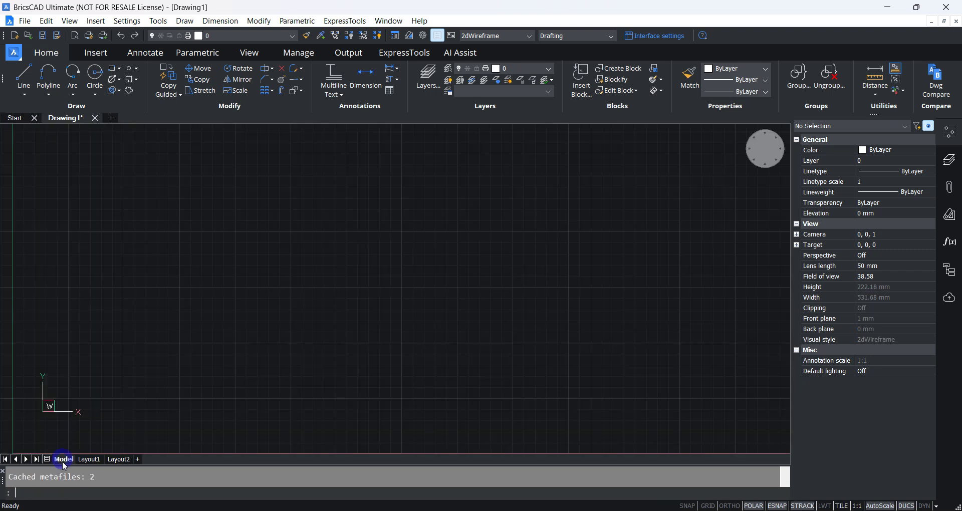
left_click(90, 459)
left_click(68, 459)
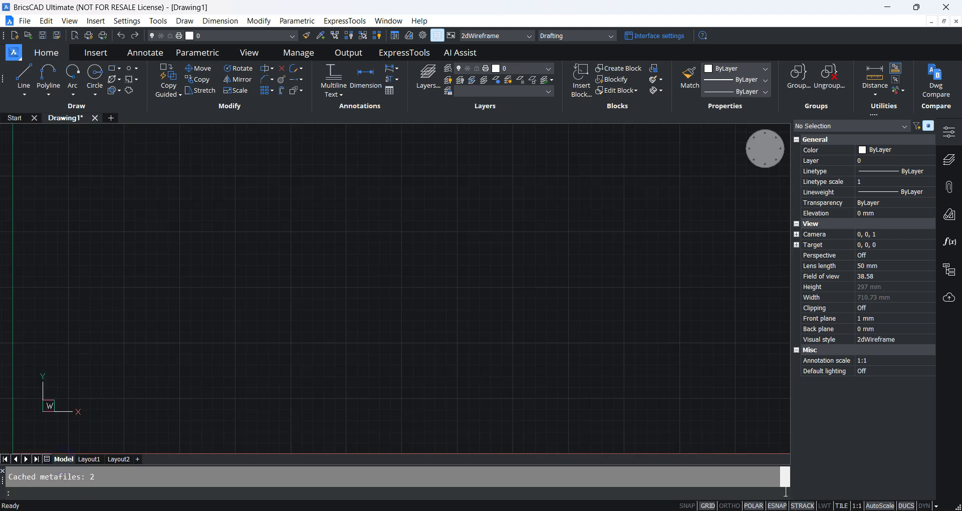
left_click(842, 506)
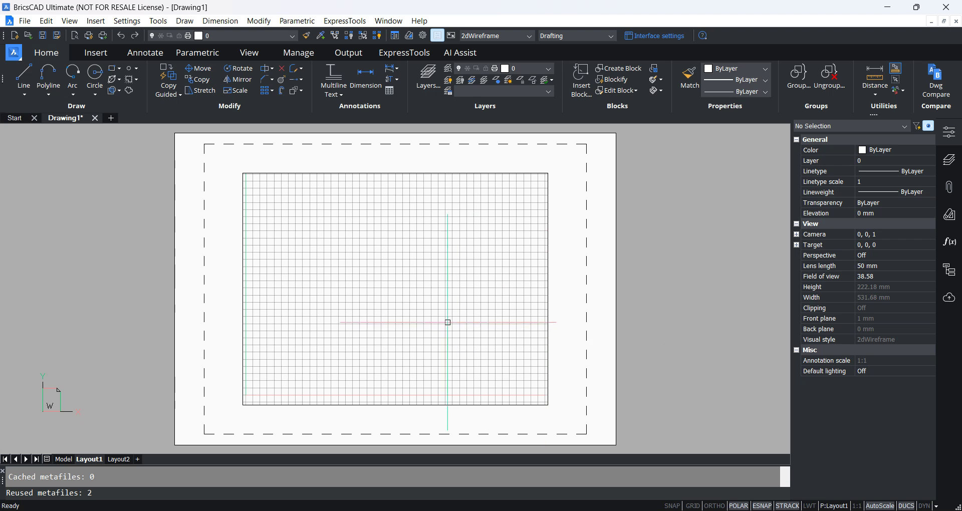
left_click(64, 459)
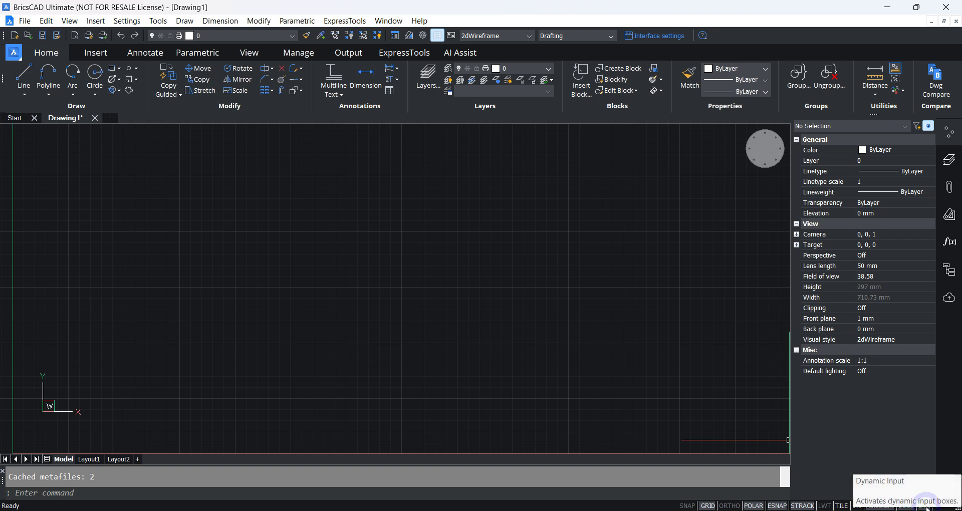
Look over the drafting aid toggles without changing any, then show the Layers panel listing layer 0
left_click(650, 371)
left_click(782, 436)
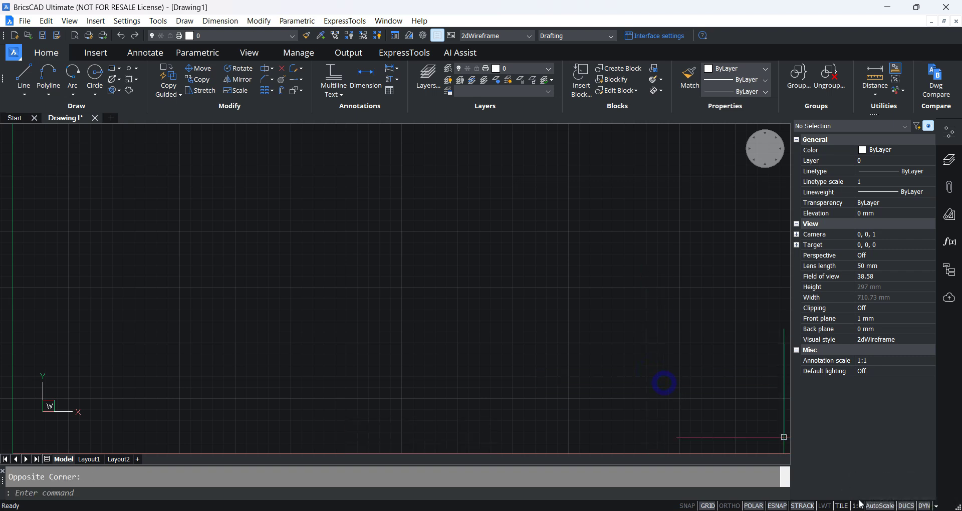
right_click(924, 506)
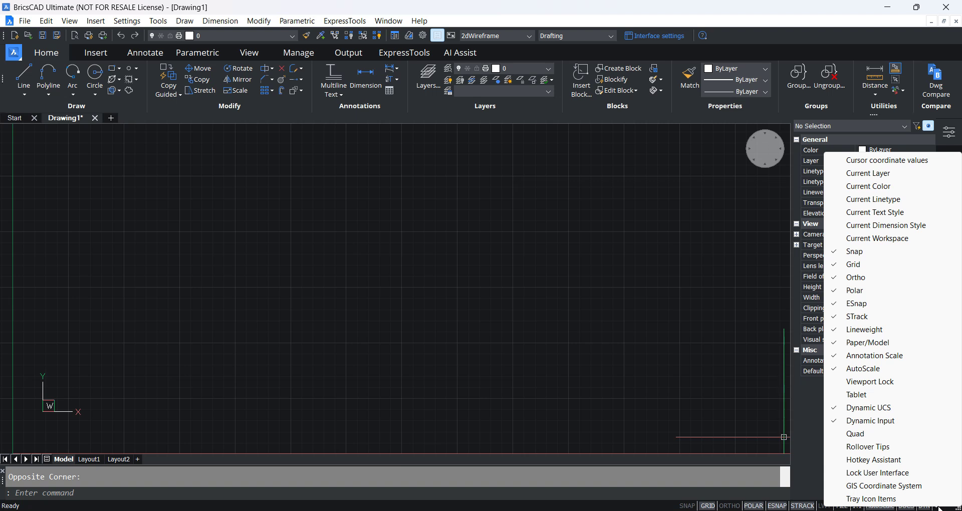
left_click(633, 366)
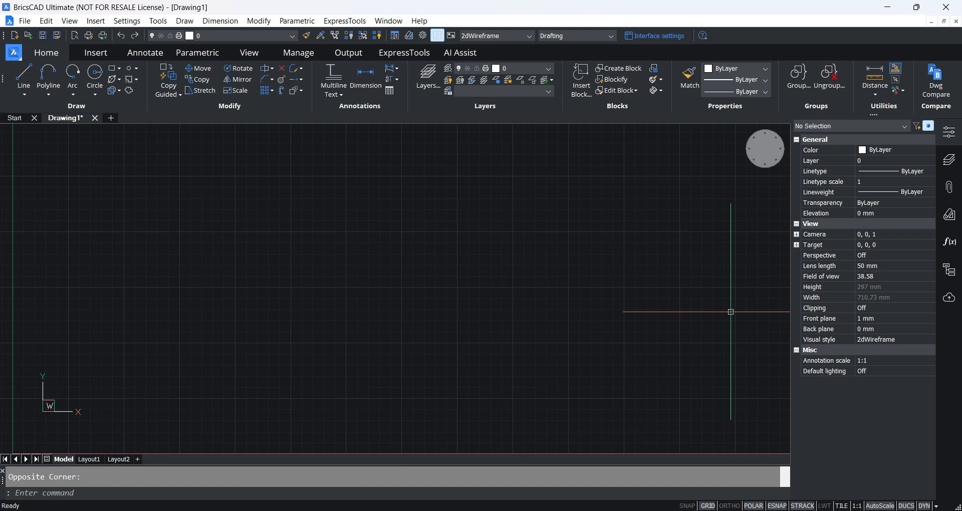
left_click(950, 162)
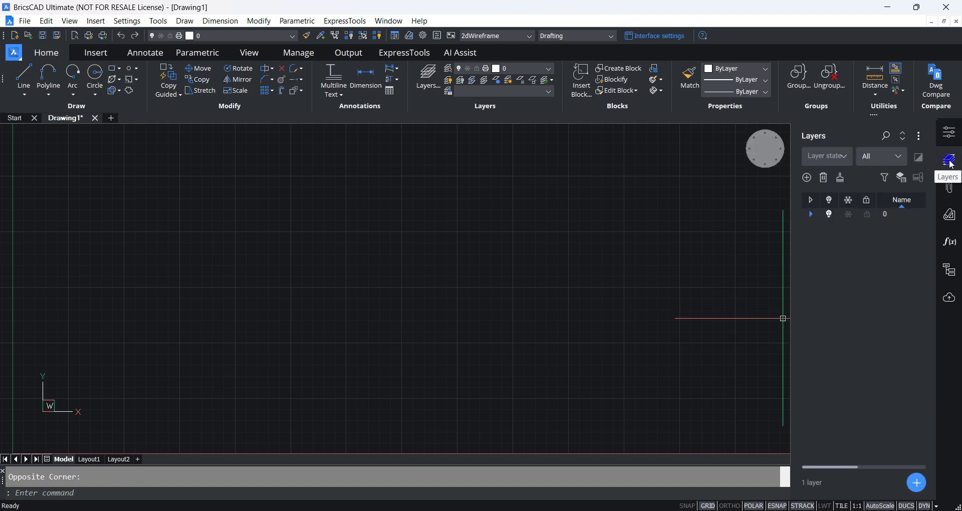
Switch the side panel back to Properties, showing layer 0 with ByLayer settings
left_click(950, 162)
left_click(950, 132)
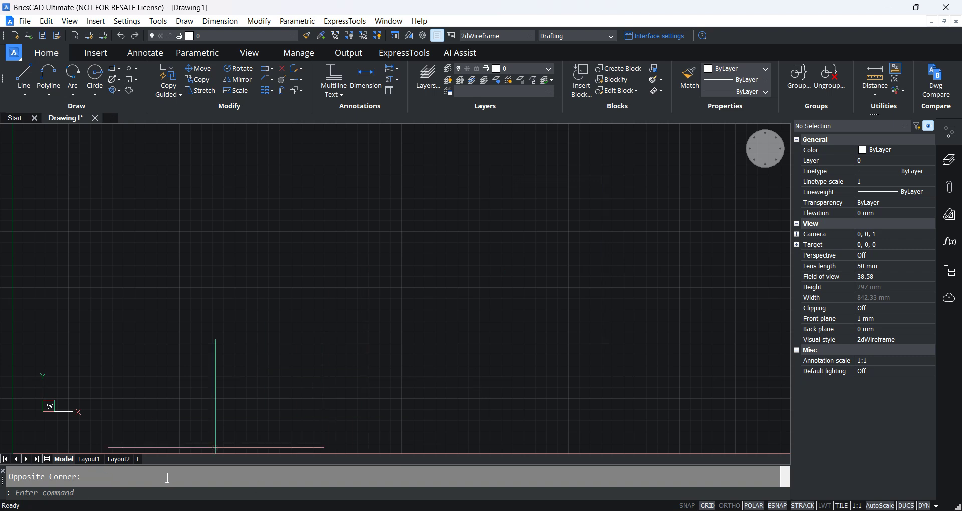
left_click(196, 483)
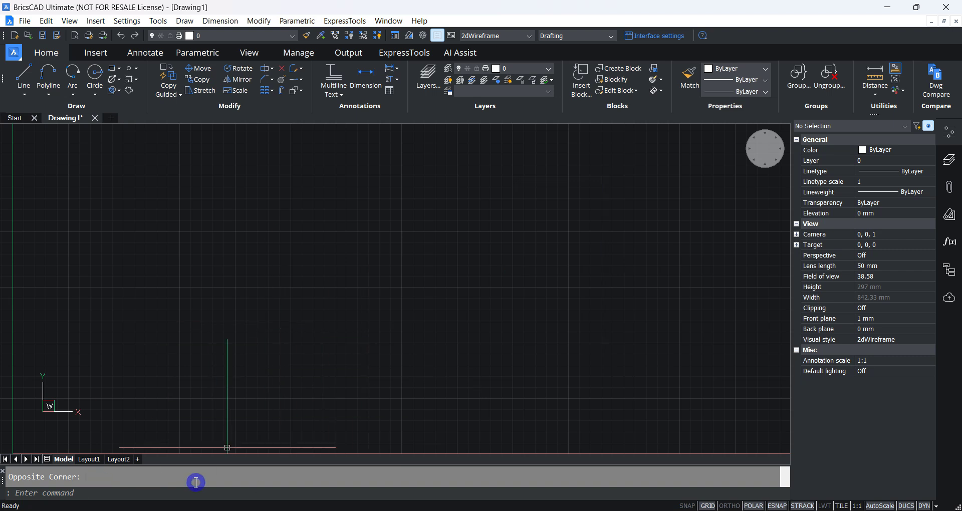
type("ต")
key("BackSpace")
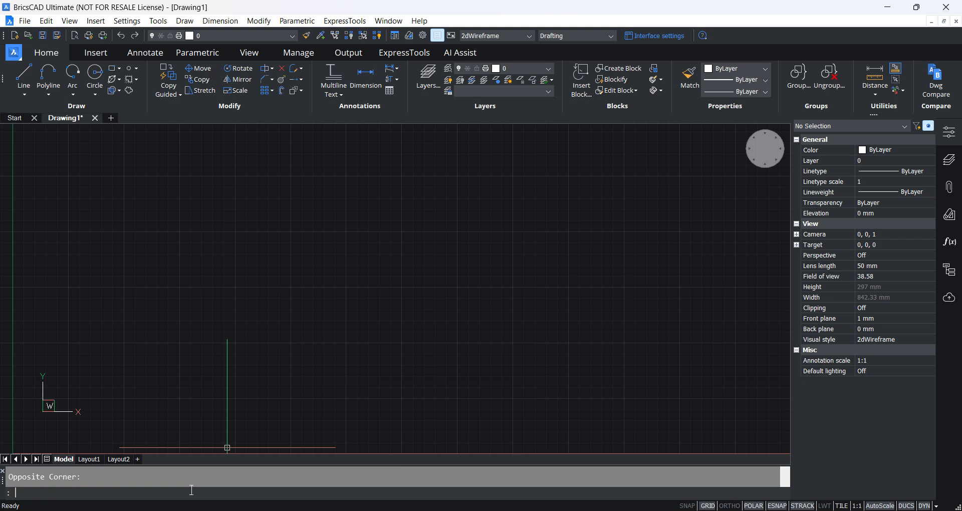
left_click(124, 488)
type("ต")
type("f")
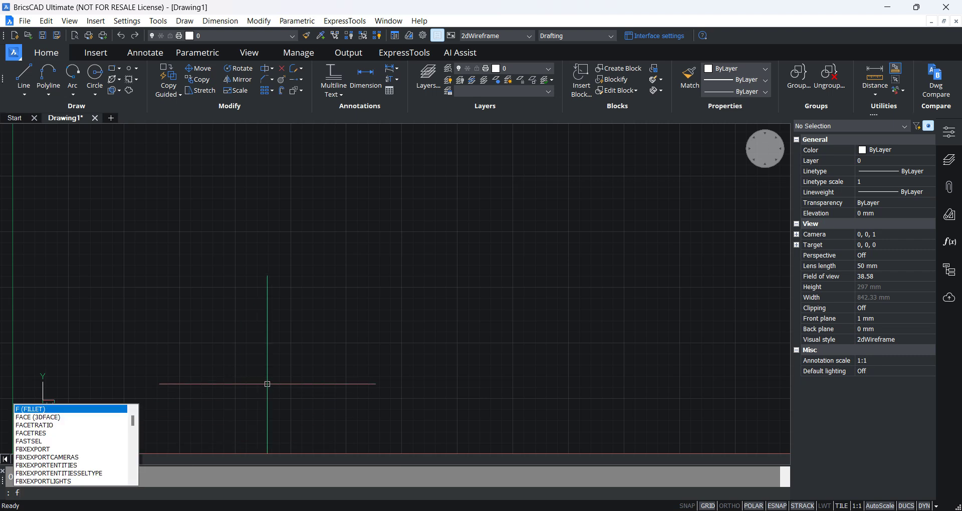
key("Escape")
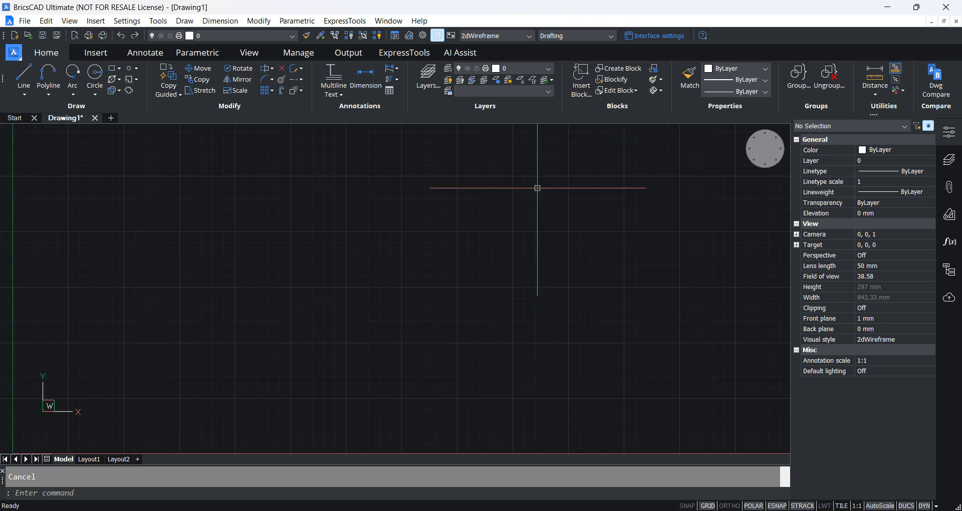
Minimize BricsCAD, launch AutoCAD 2020 with a new blank Drawing1, and restore its window down
left_click(887, 7)
double_click(24, 449)
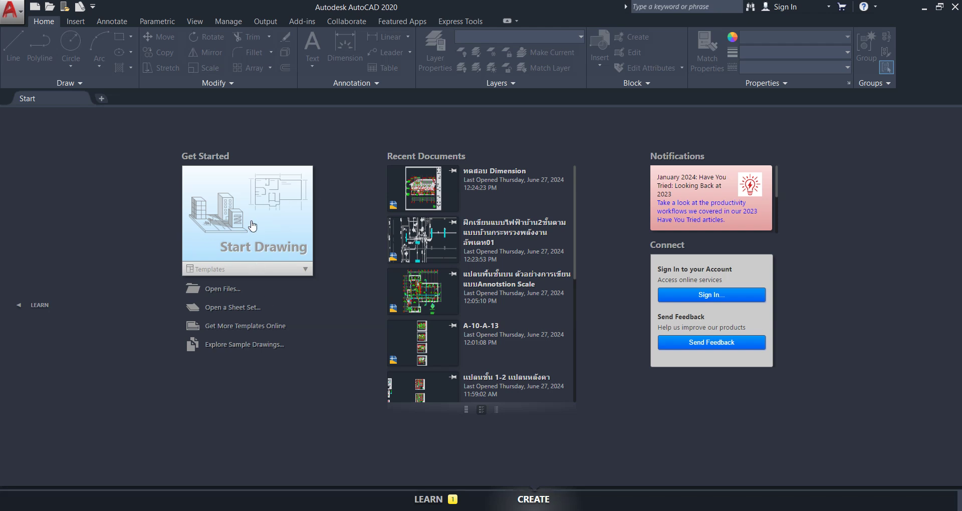
left_click(270, 227)
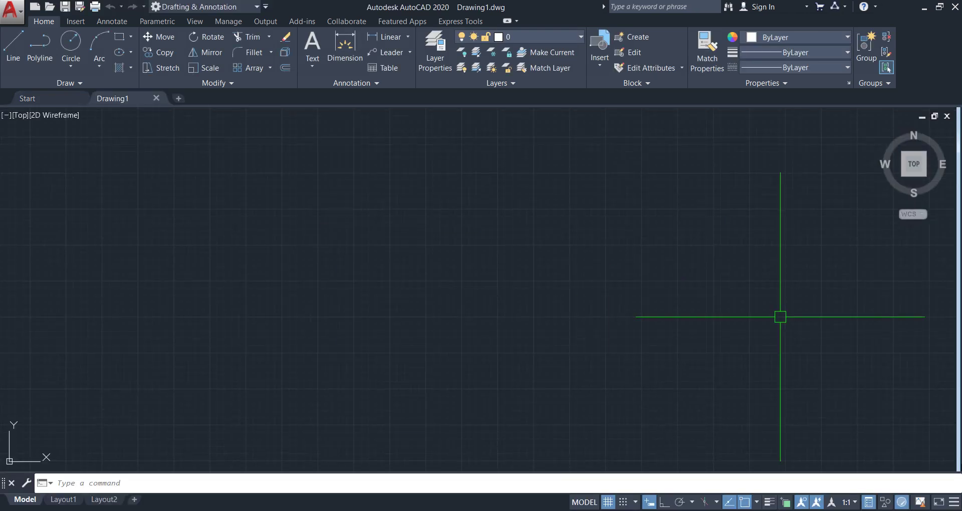
left_click(940, 7)
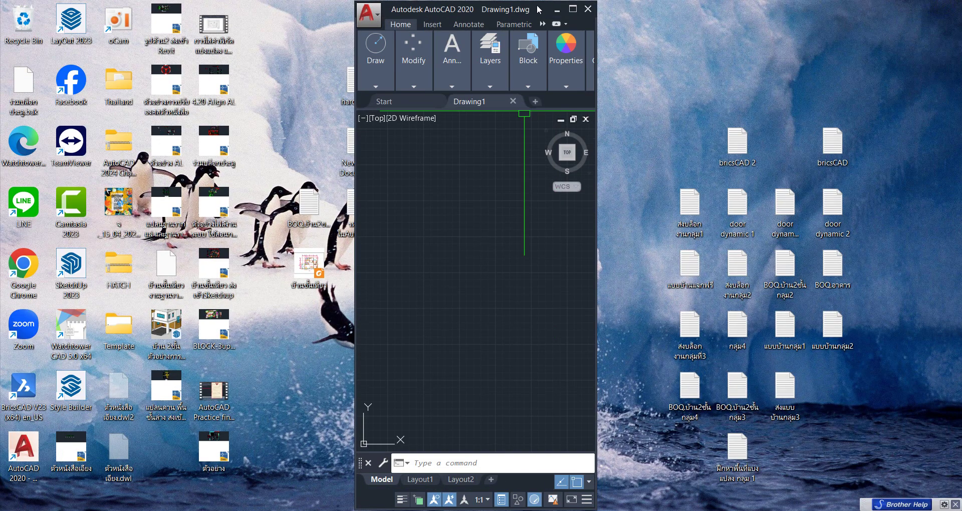
Place AutoCAD on the left and a restored, narrower BricsCAD window at the upper right
left_click_drag(536, 9, 346, 17)
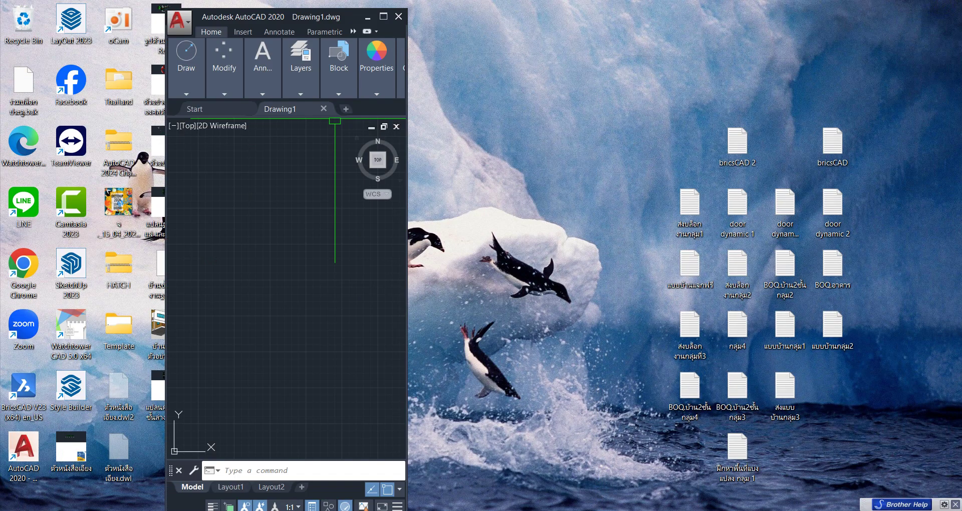
left_click(714, 421)
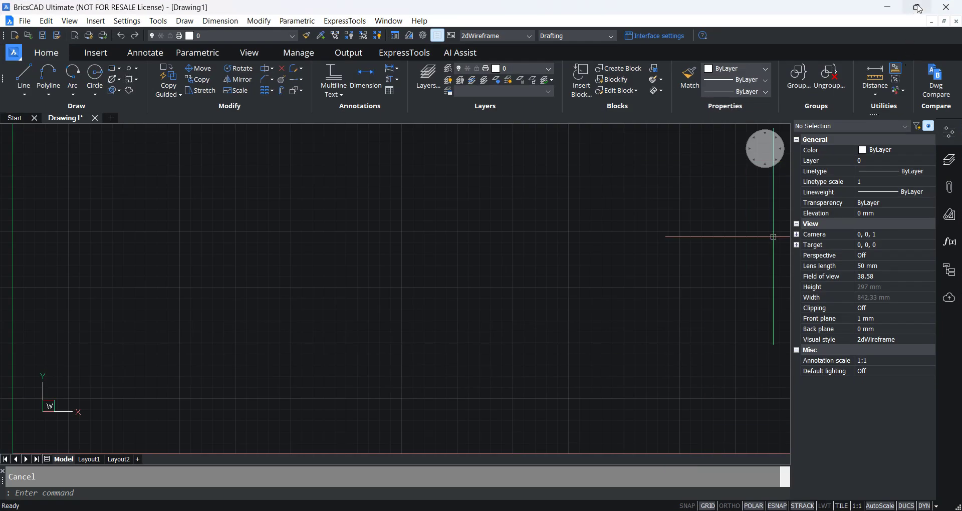
left_click(917, 7)
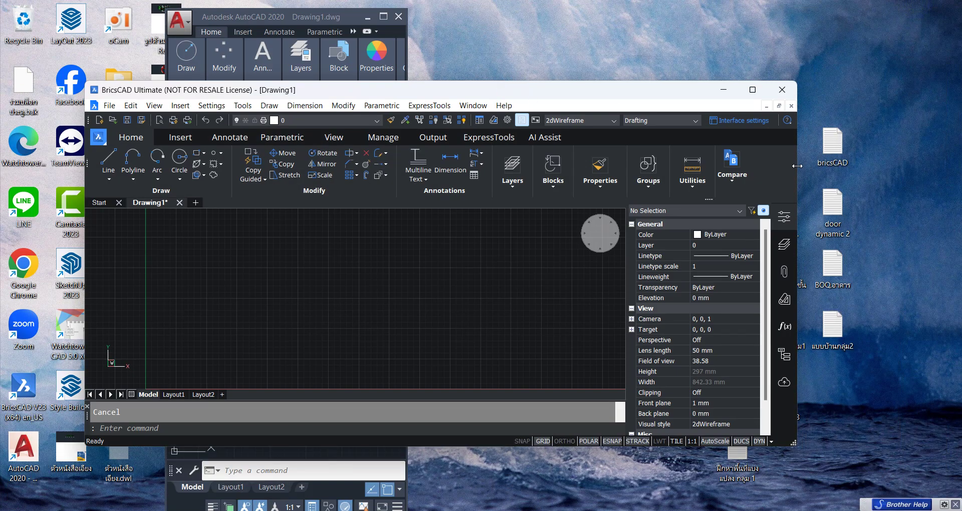
left_click_drag(798, 156, 492, 189)
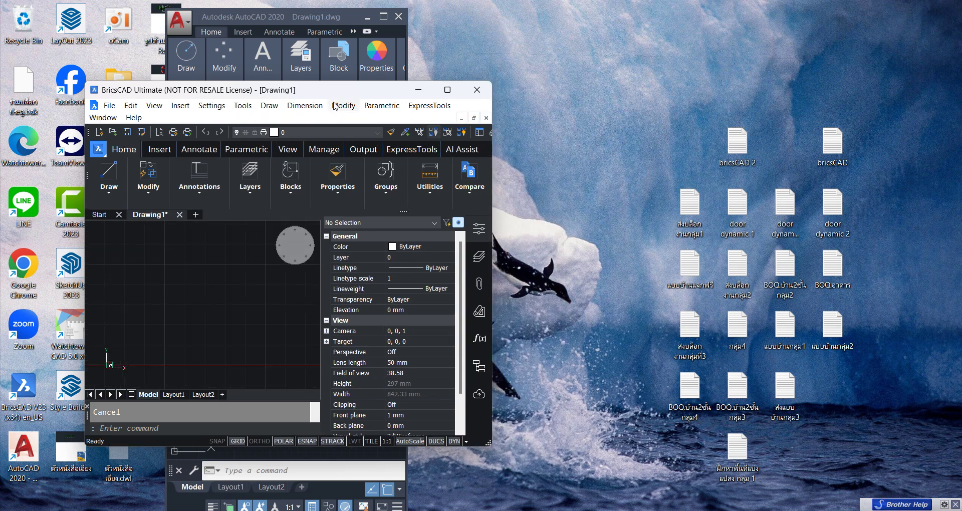
mouse_move(329, 93)
left_mouse_down()
mouse_move(671, 31)
mouse_move(654, 20)
mouse_move(777, 25)
left_mouse_up()
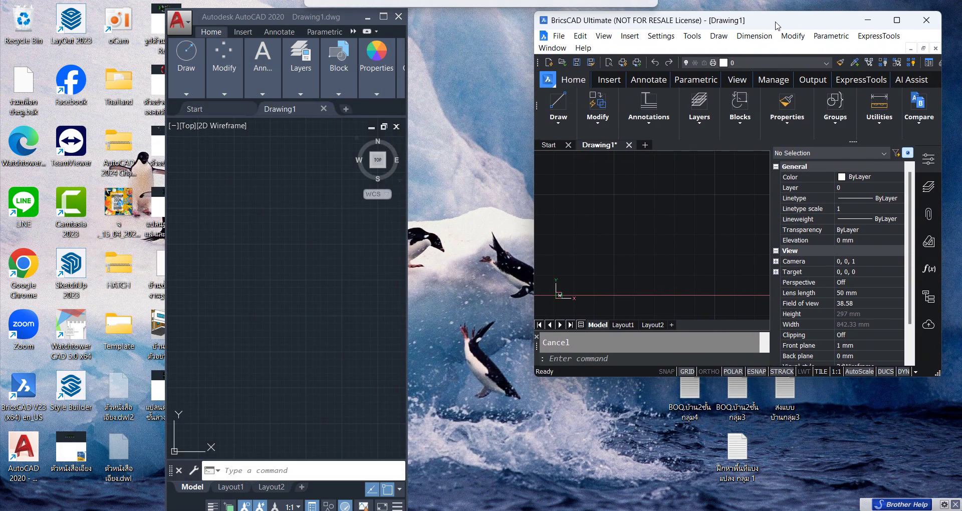
left_click_drag(407, 176, 525, 176)
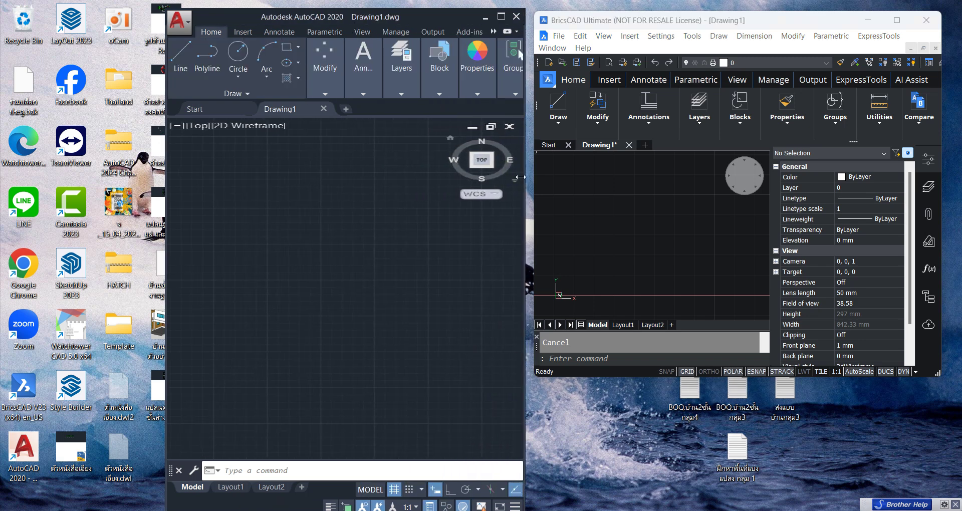
left_click_drag(167, 173, 4, 161)
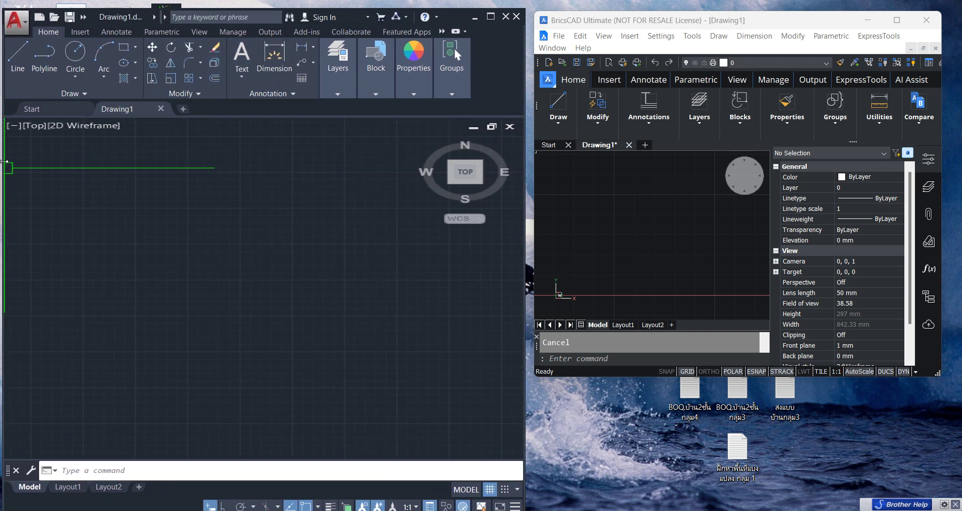
Stretch BricsCAD to the screen bottom and adjust both widths so the windows meet
left_click_drag(622, 377, 609, 507)
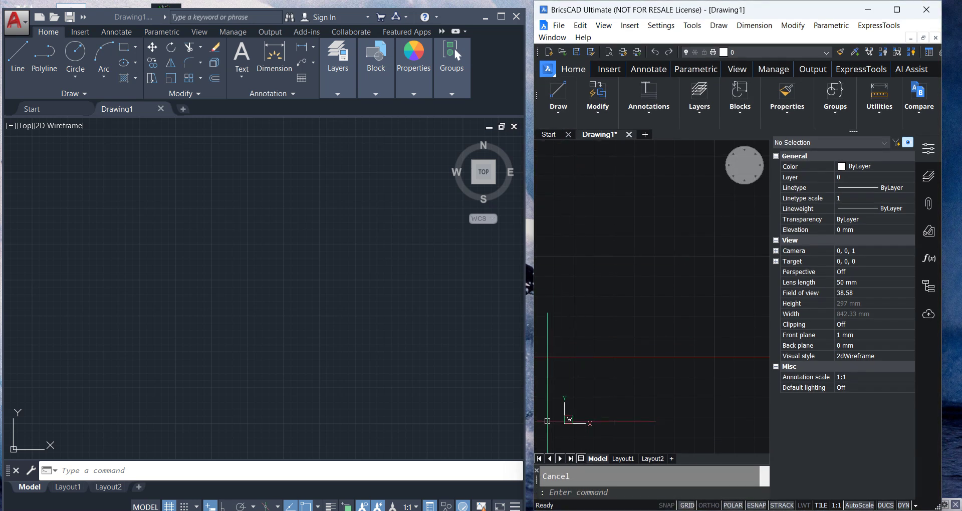
left_click(473, 9)
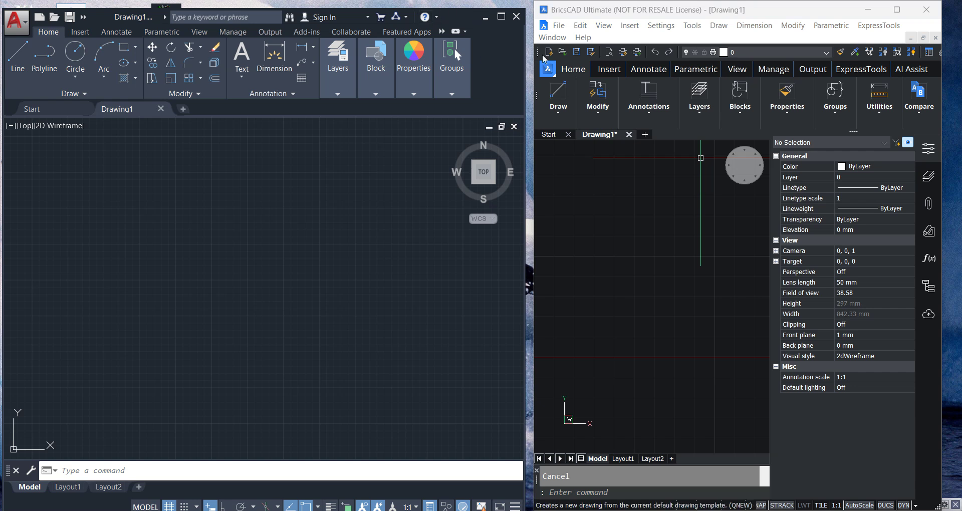
mouse_move(812, 13)
left_mouse_down()
mouse_move(812, 32)
mouse_move(809, 21)
left_mouse_up()
left_click(743, 172)
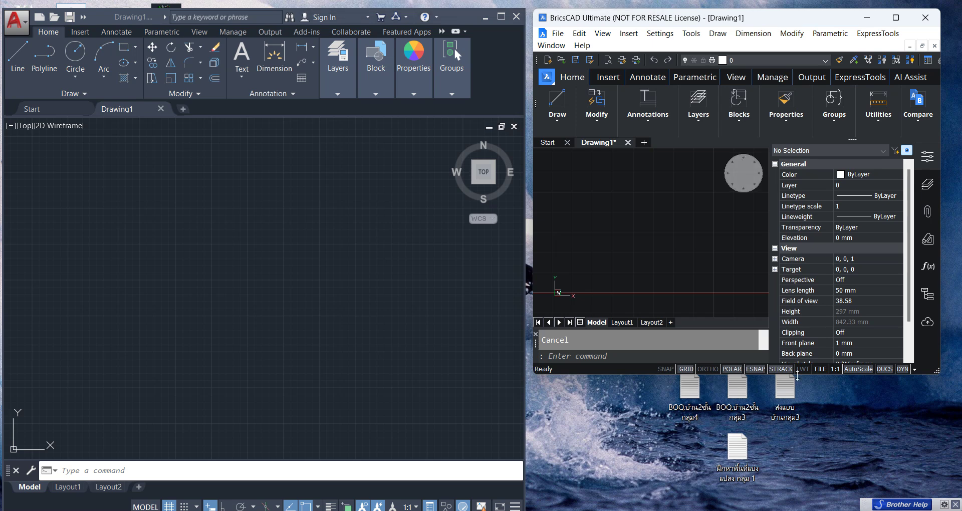
left_click_drag(780, 378, 775, 507)
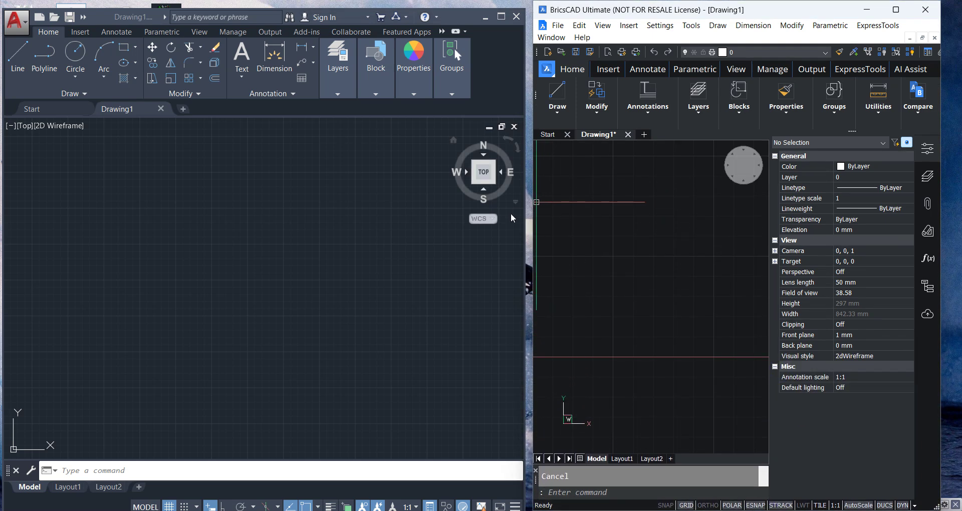
left_click_drag(525, 226, 491, 226)
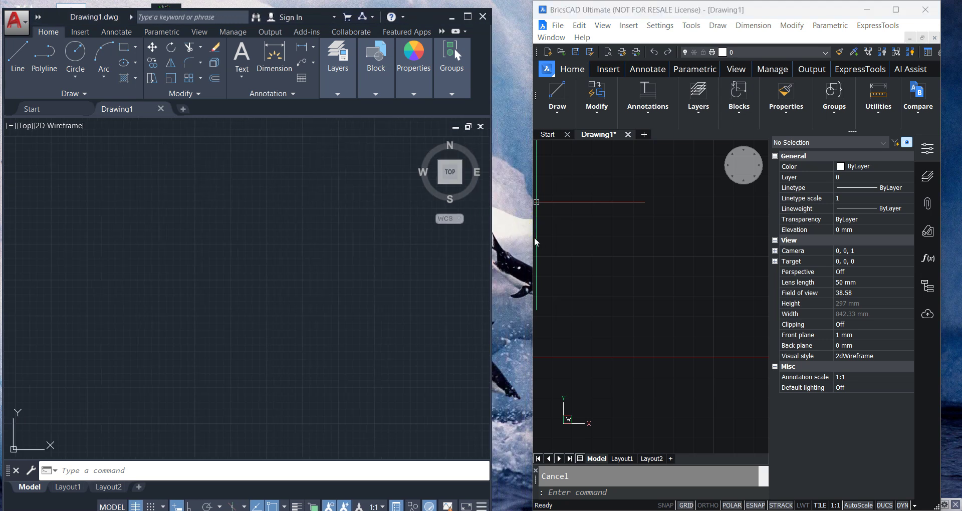
left_click_drag(518, 238, 499, 238)
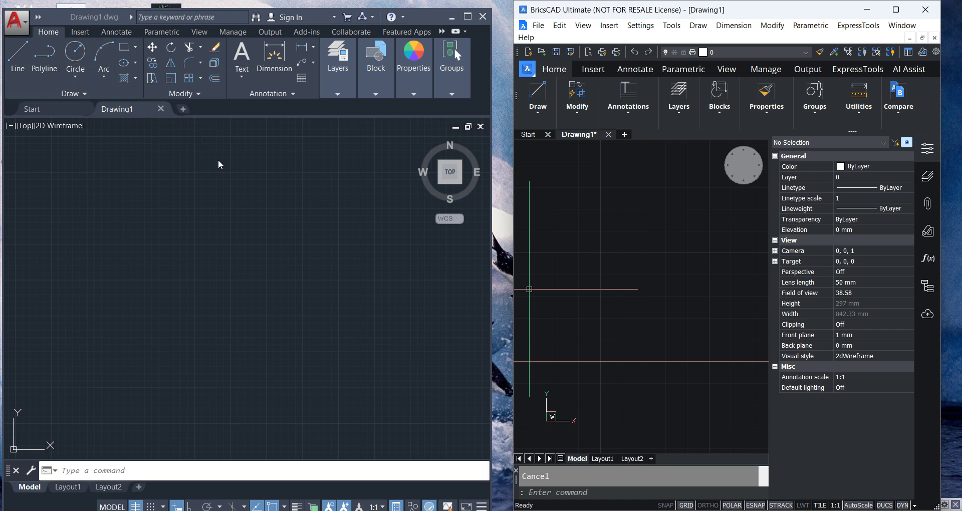
Type L in AutoCAD to display its command autocomplete list
left_click(196, 150)
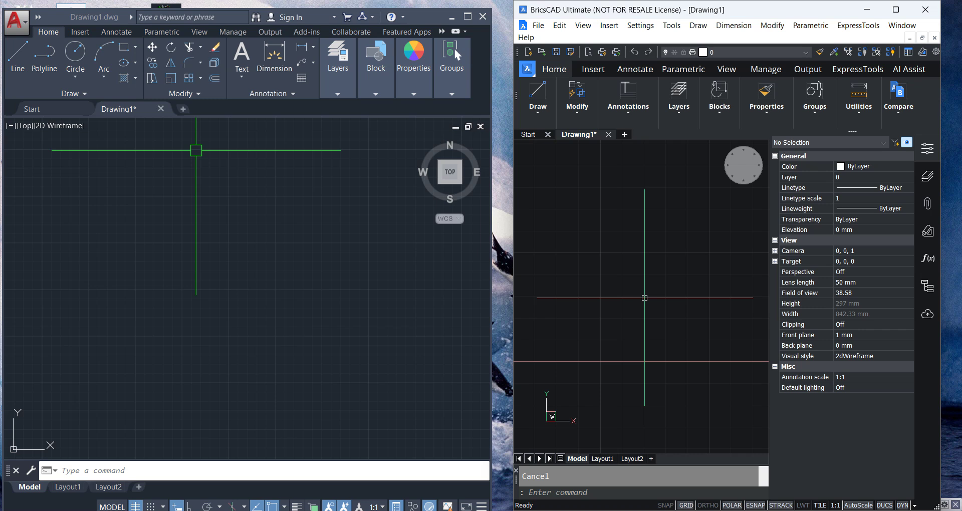
left_click(242, 307)
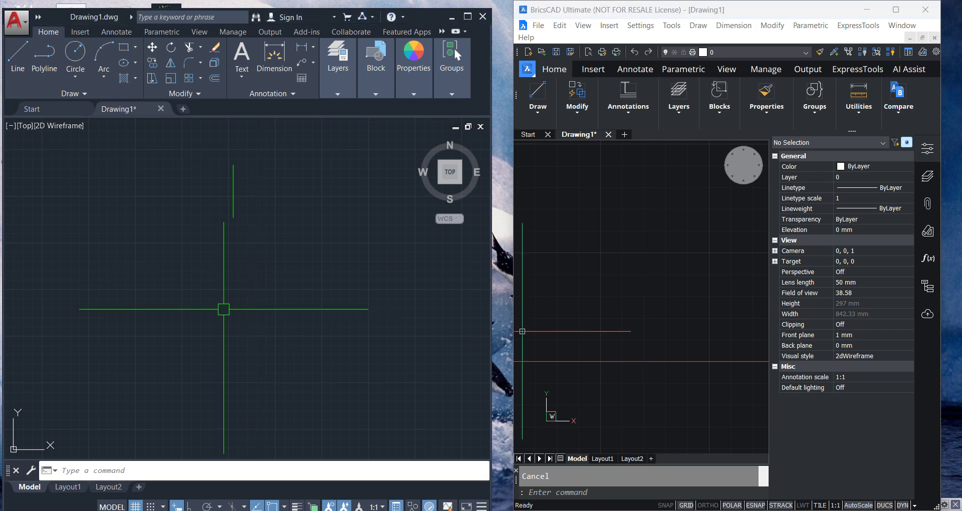
type("l")
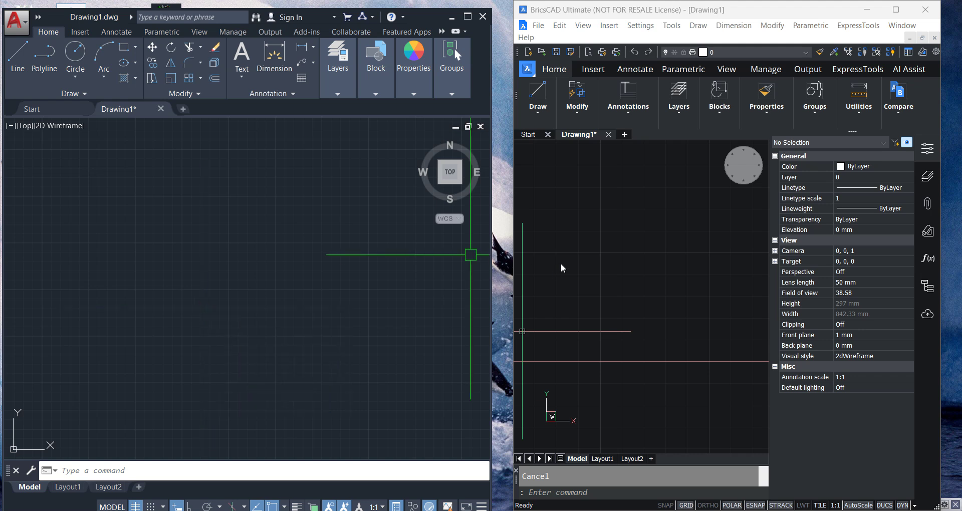
Type l in BricsCAD to show suggestions led by L (LINE) and LA (LAYER)
left_click(631, 277)
left_click(625, 293)
type("l")
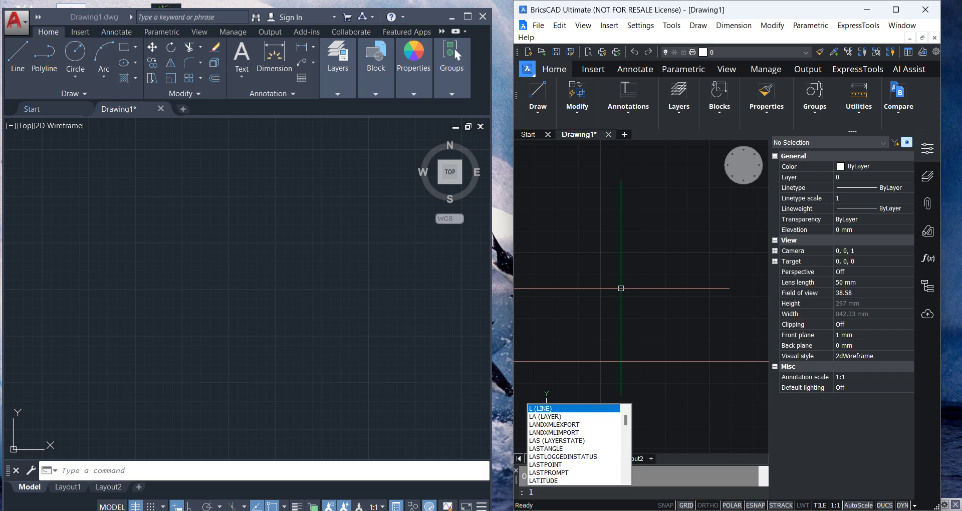
Cancel BricsCAD's l suggestions, then compare autocomplete for c in AutoCAD and co in BricsCAD
key("Escape")
left_click(206, 273)
type("c")
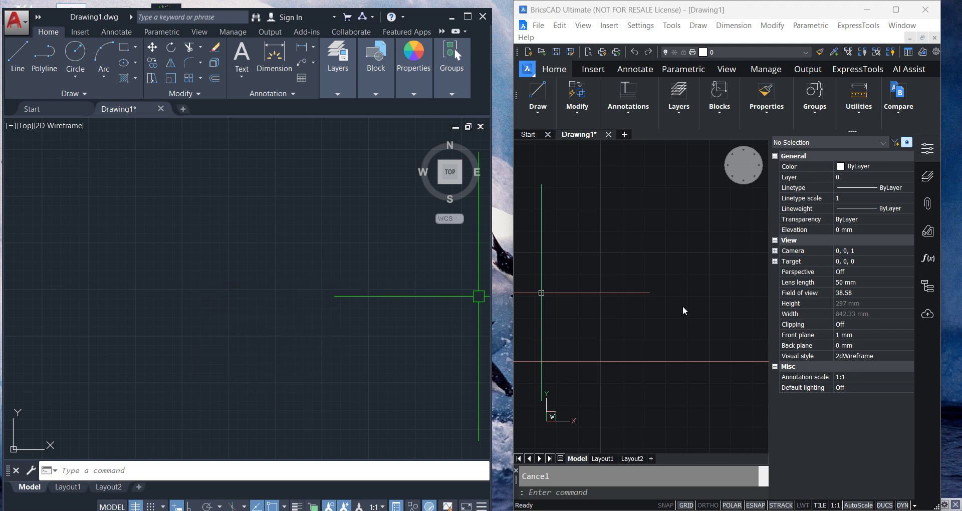
left_click(655, 299)
key("Escape")
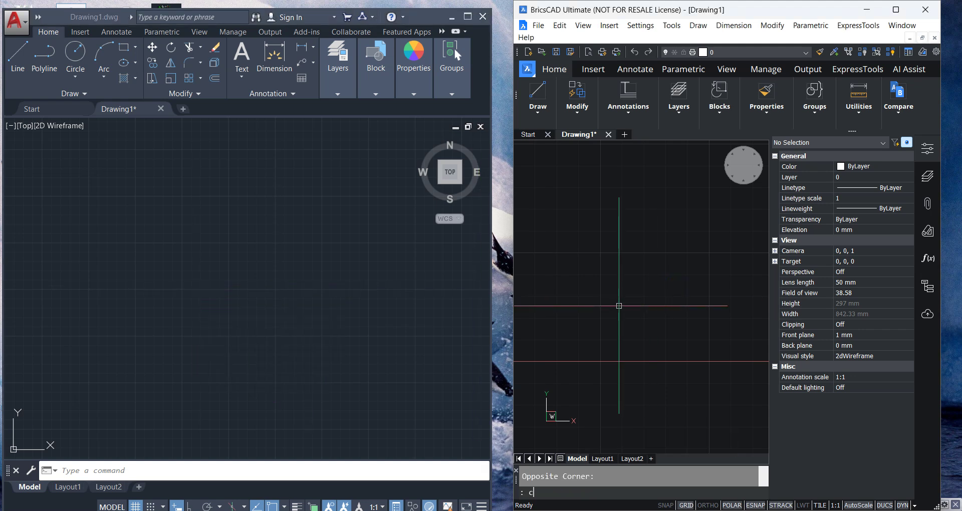
type("co")
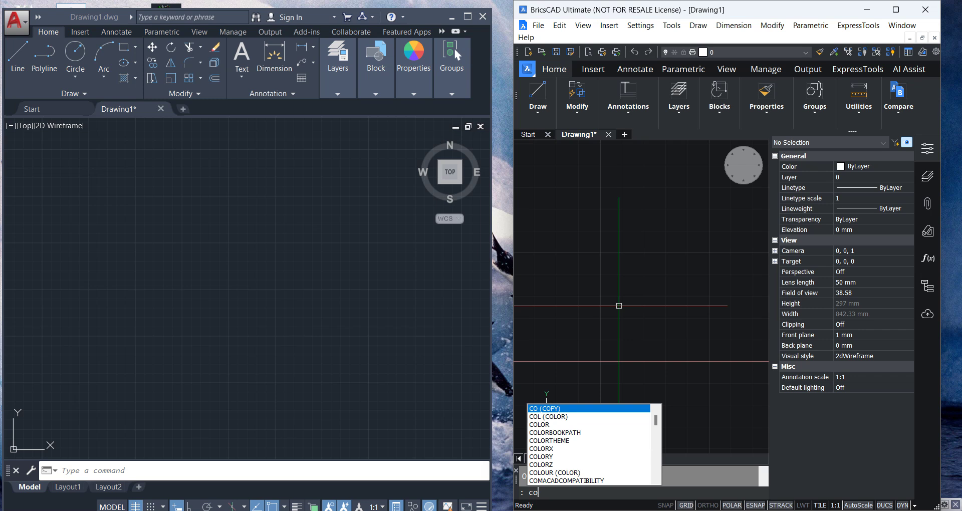
key("Escape")
Compare autocomplete for ML in AutoCAD and ml in BricsCAD, cancelling each list
left_click(188, 288)
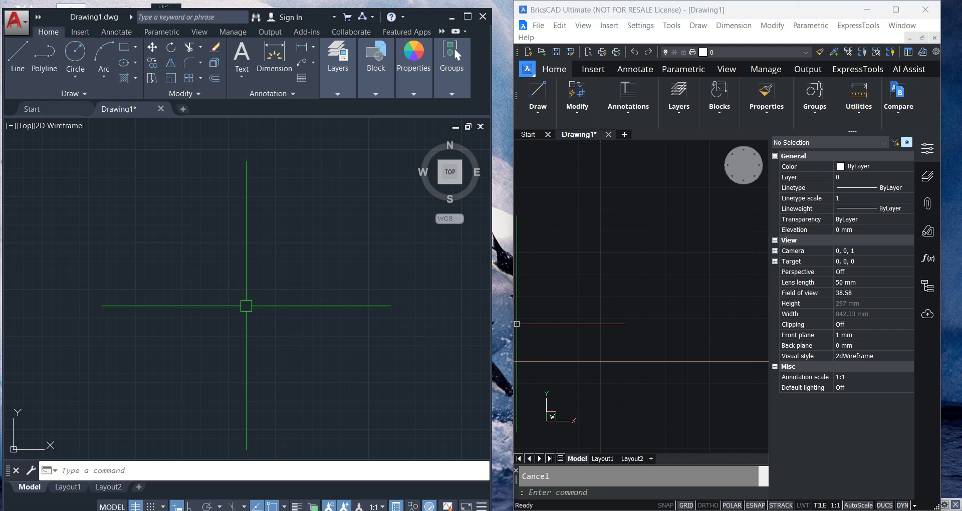
type("M")
type("L")
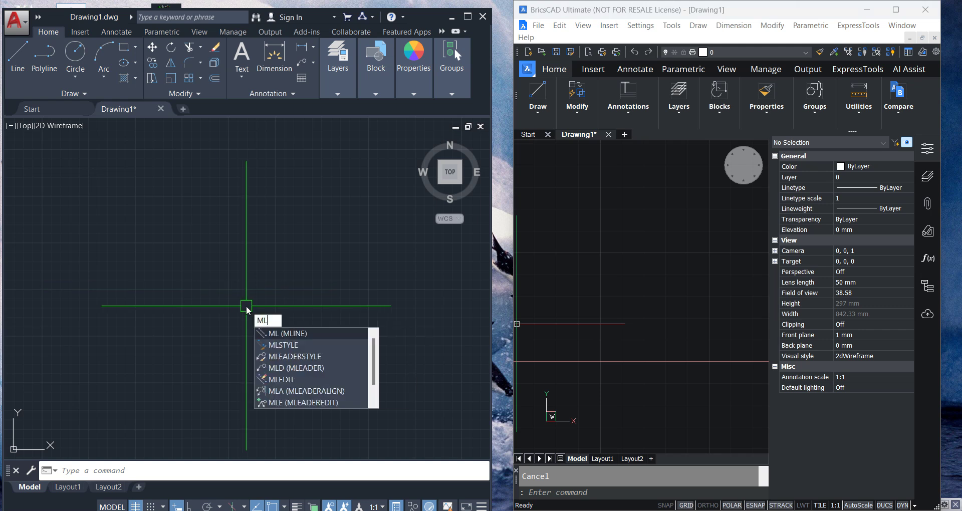
key("Escape")
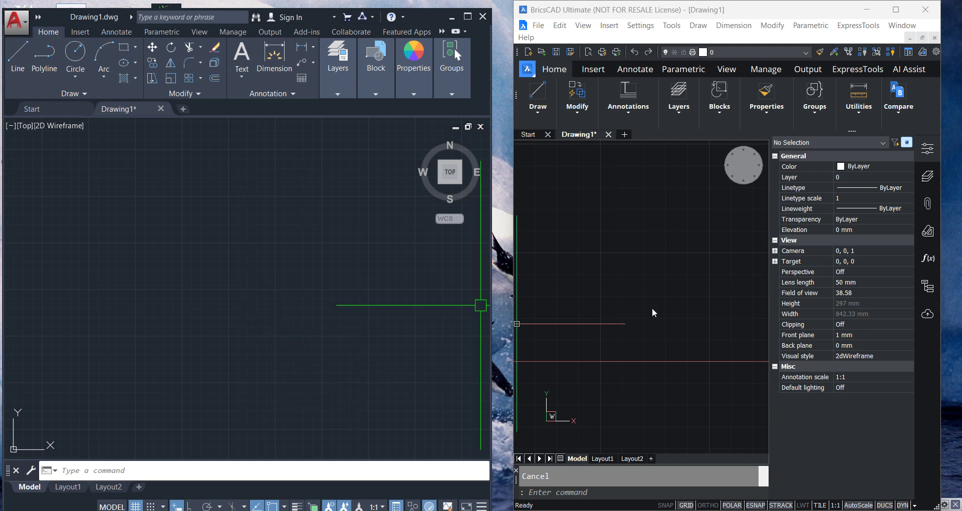
left_click(637, 310)
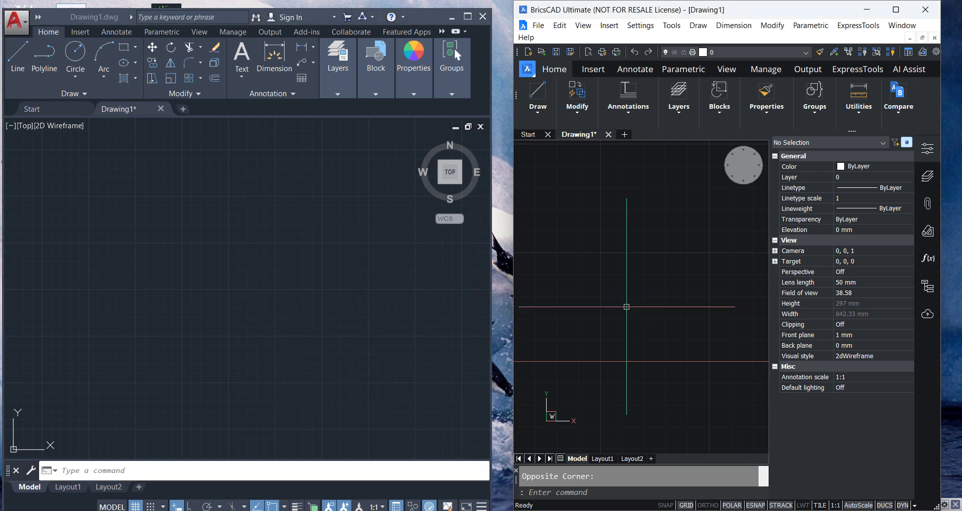
type("ml")
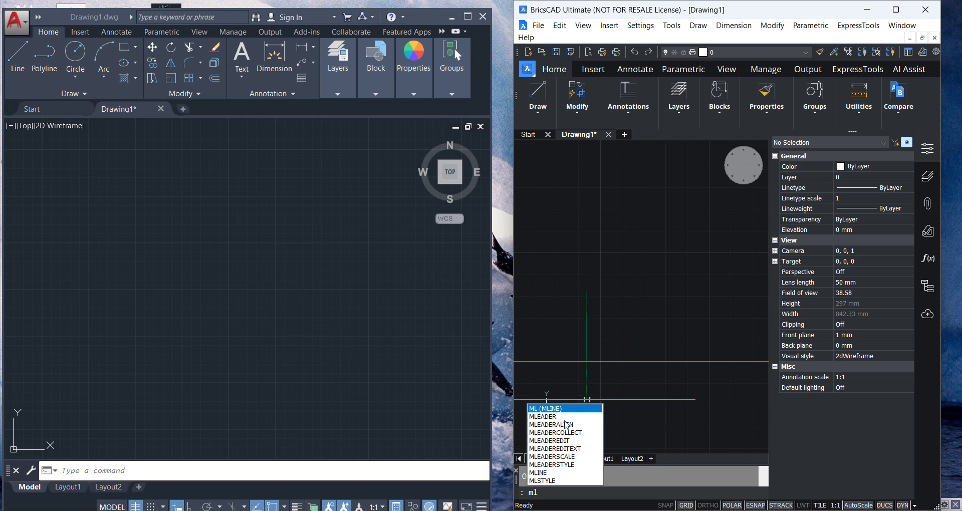
key("Escape")
left_click(630, 280)
left_click(633, 289)
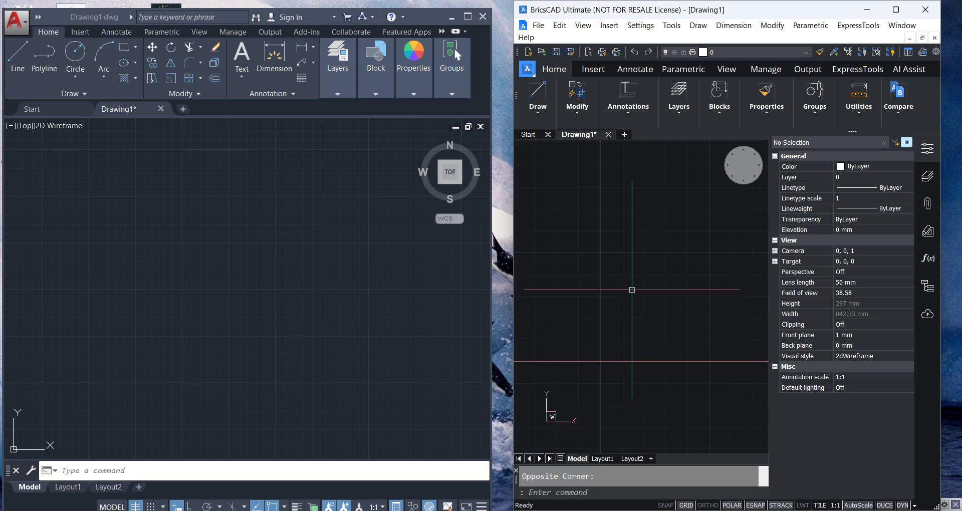